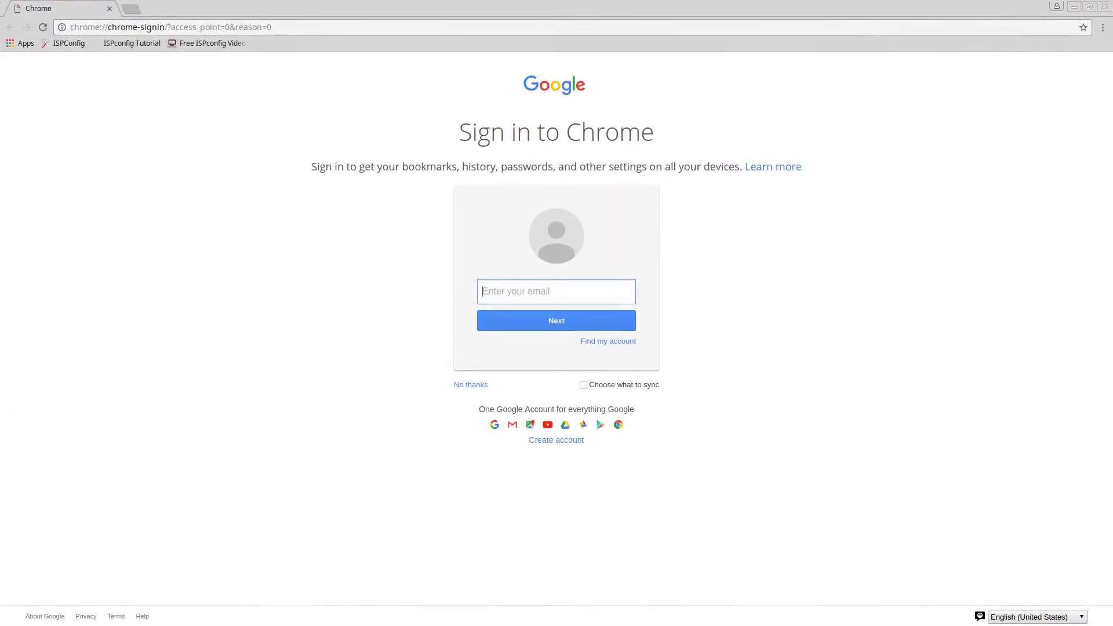
Browse the ISPconfig Tutorial and ispconfig-tutorials.com sites, ending at the ISPConfig login on port 8080
left_click(99, 42)
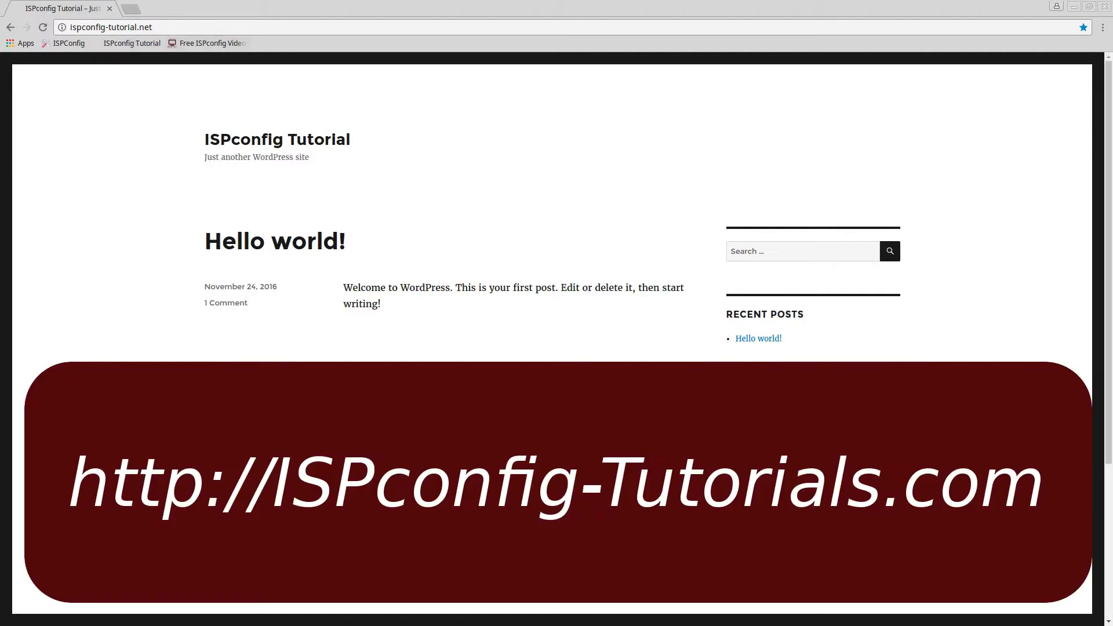
left_click(207, 42)
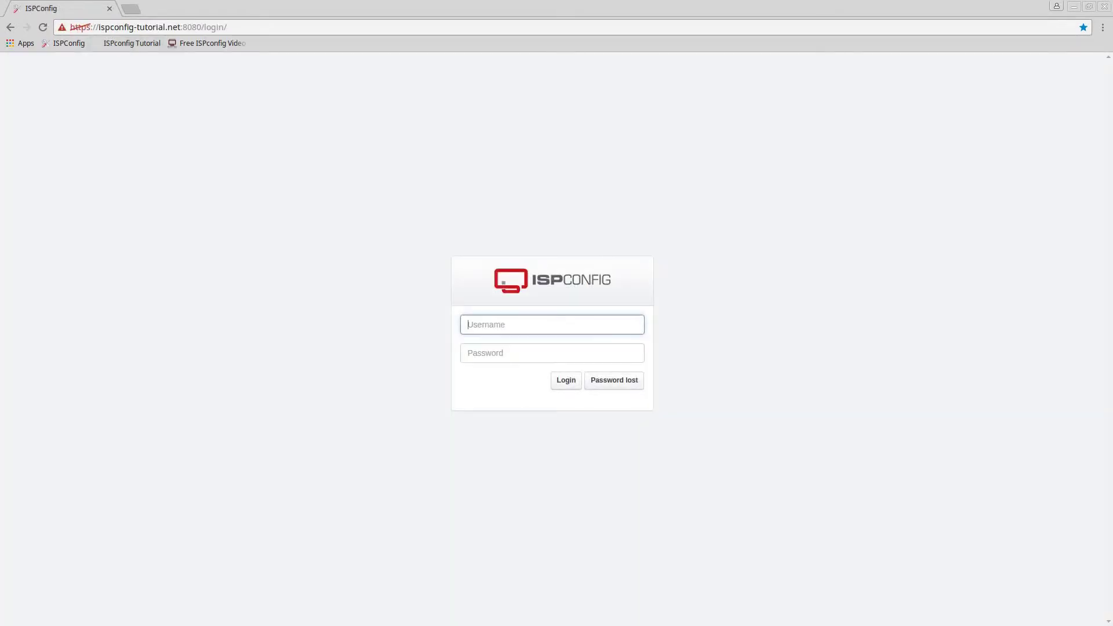
Log into ISPConfig as admin with the administrator password
key("Tab")
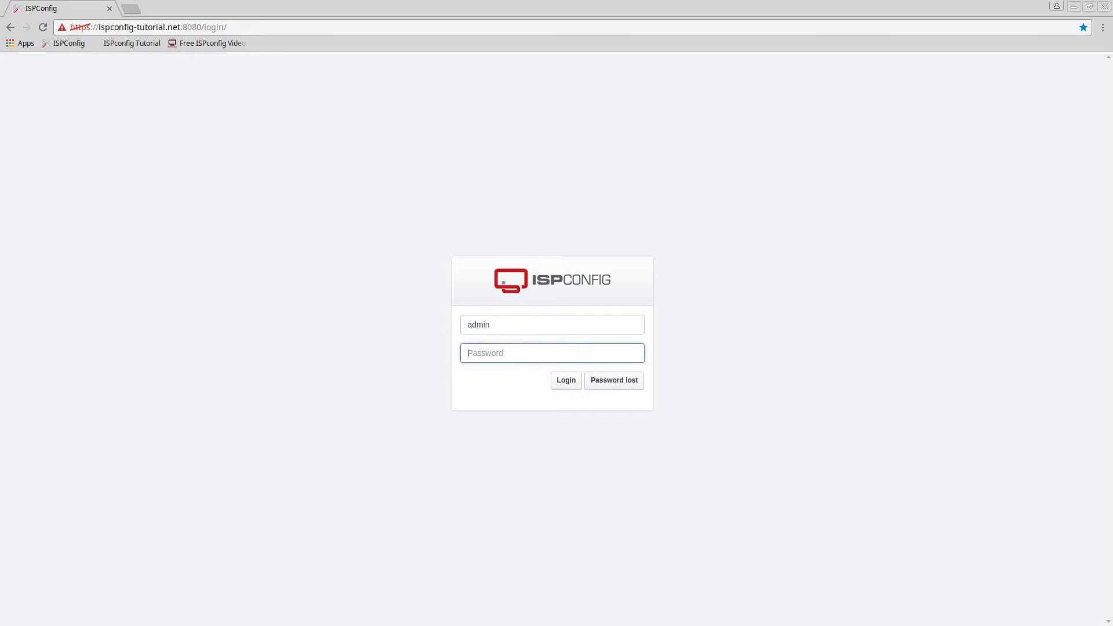
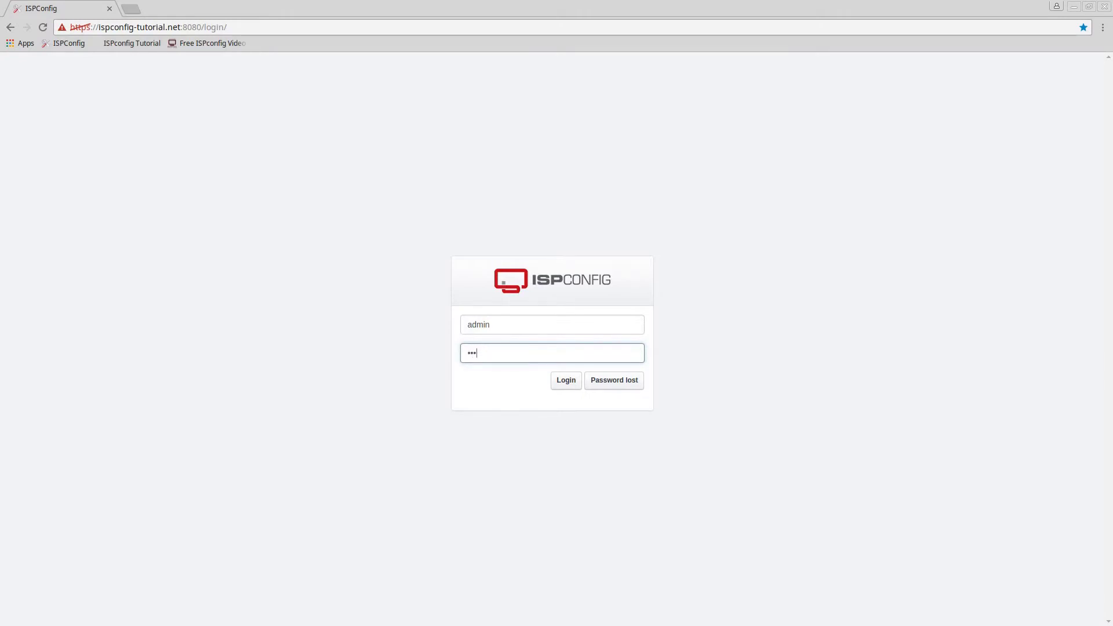
key("Return")
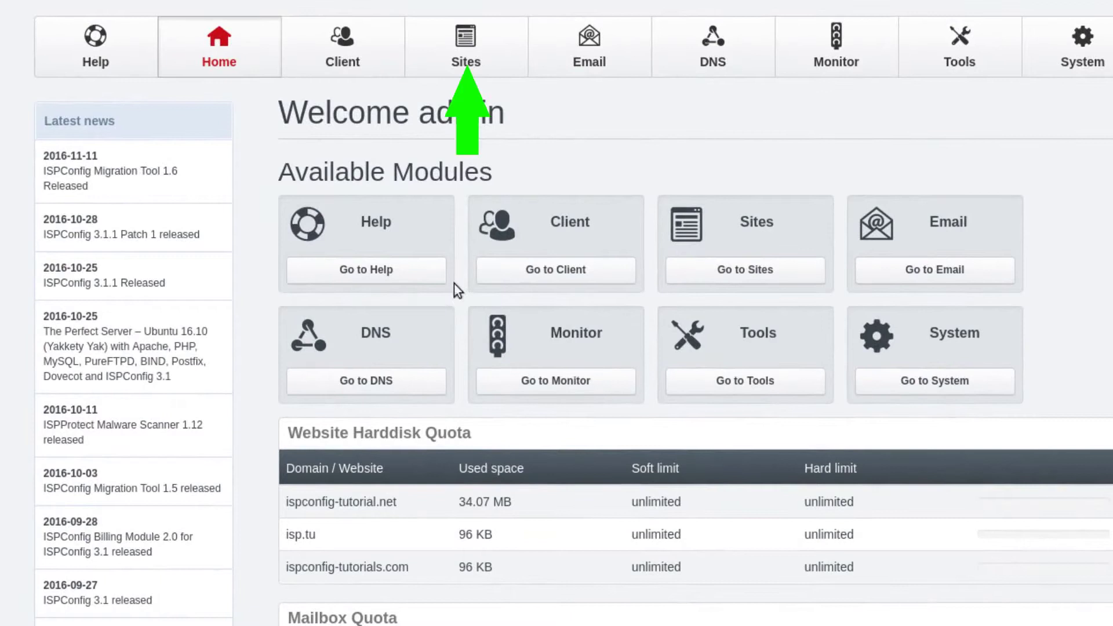
Open the Options tab of the ispconfig-tutorial.net website under Sites
left_click(476, 58)
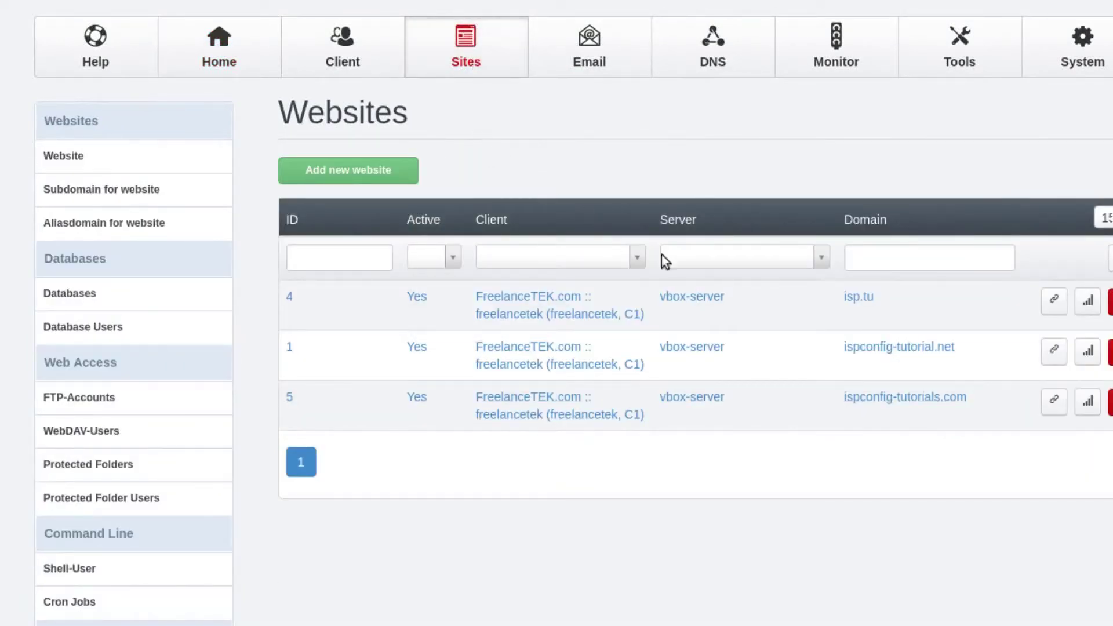
left_click(933, 348)
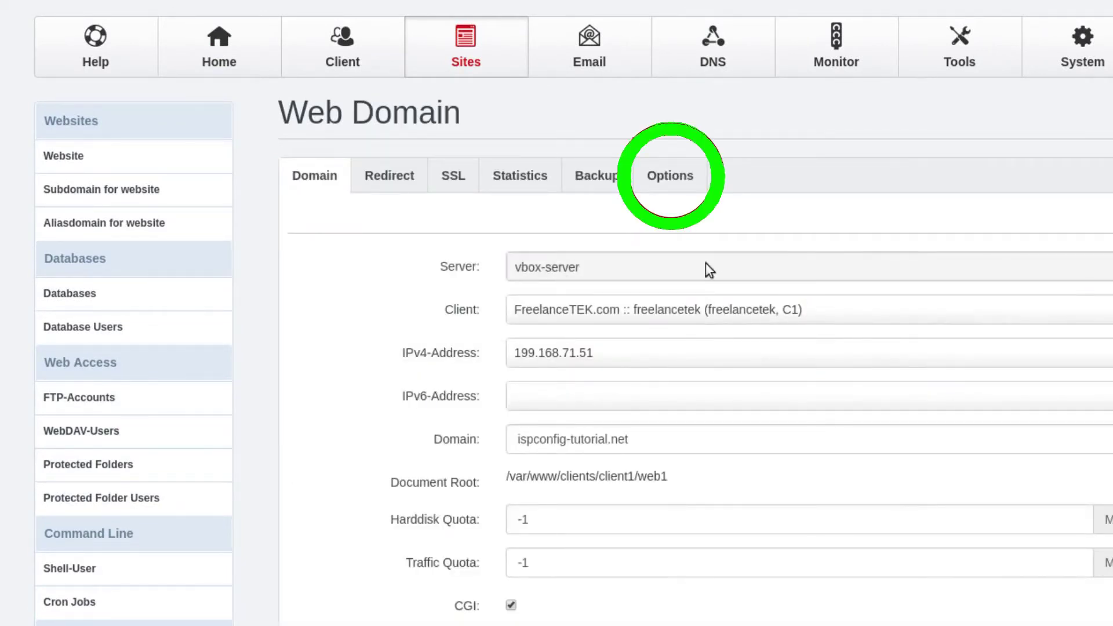
left_click(682, 184)
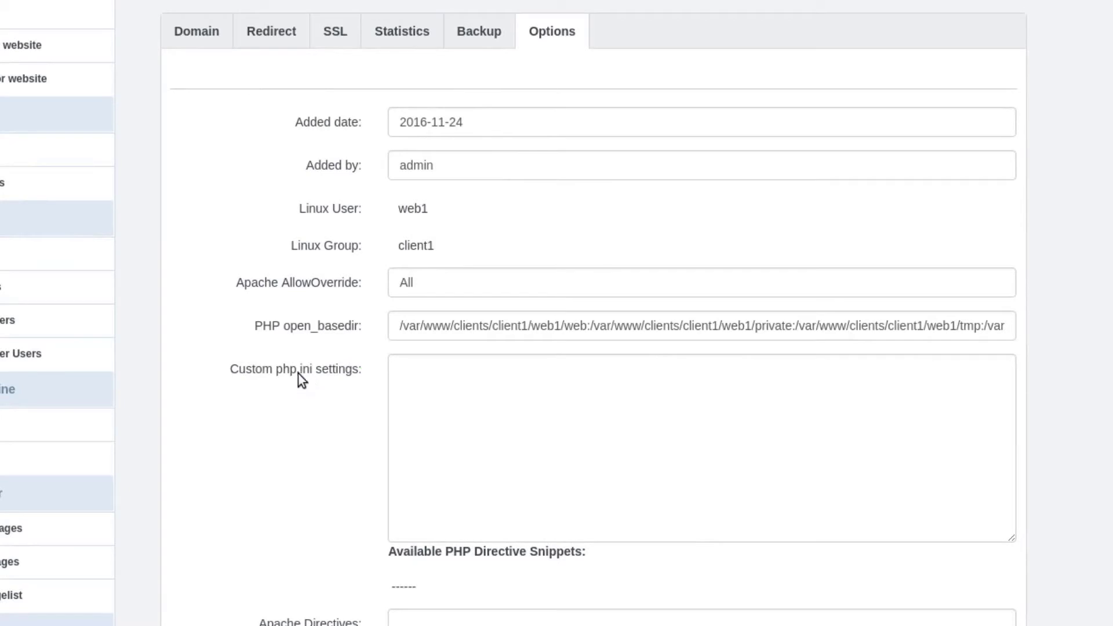
Paste display_errors = On, post_max_size = 2048M and upload_max_filesize = 2048M into Custom php.ini settings and save
left_click(450, 369)
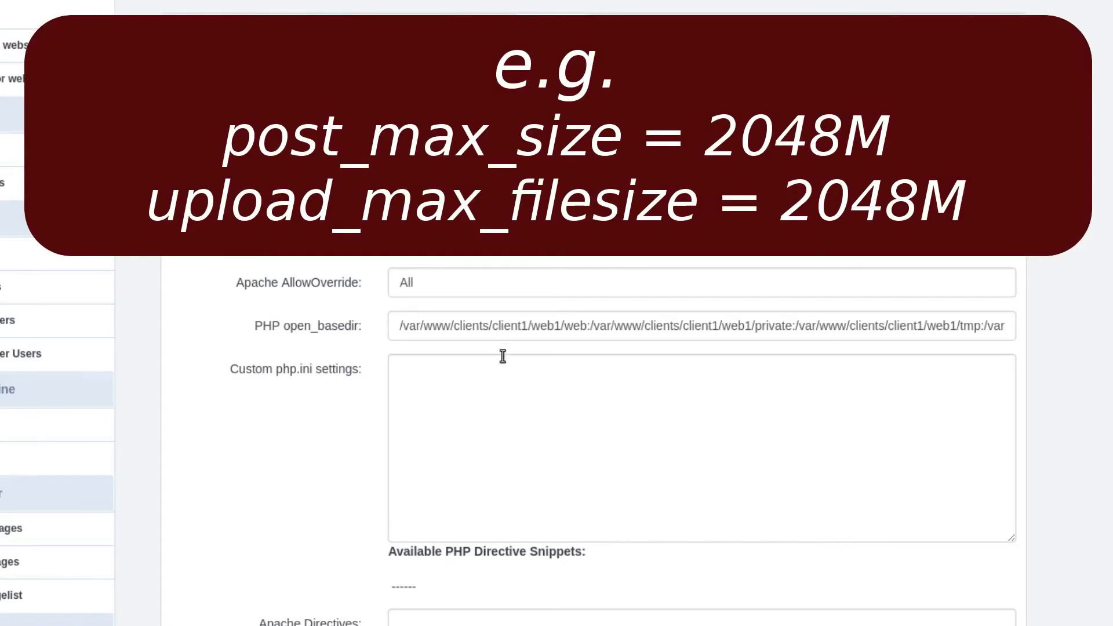
left_click(489, 379)
type("display_errors = On post_max_size = 2048M upload_max_filesize = 2048M")
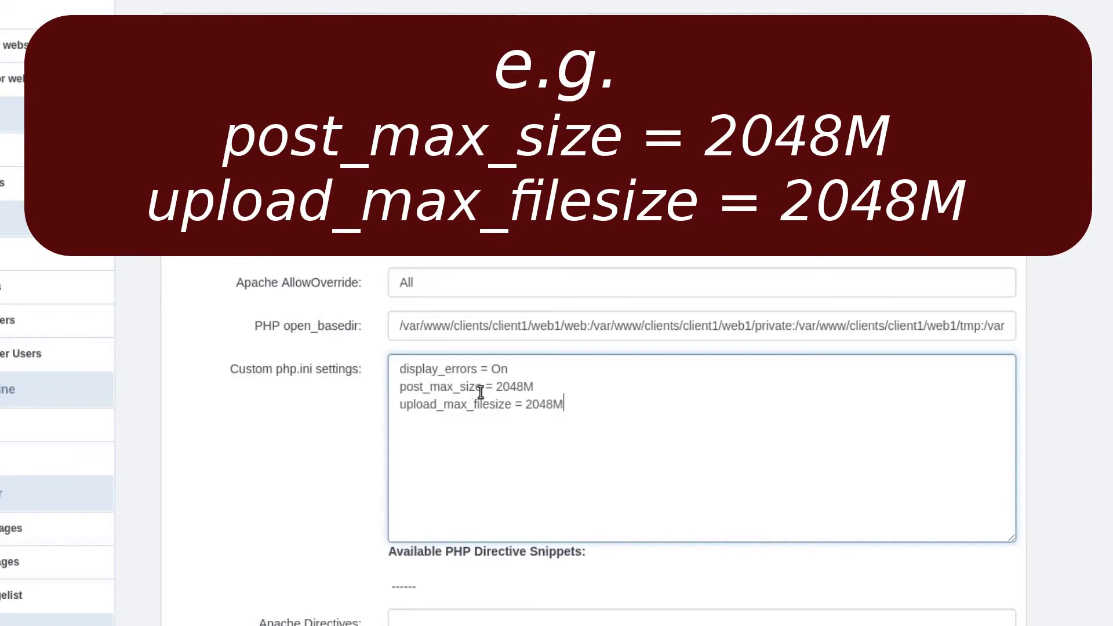
left_click_drag(496, 386, 522, 386)
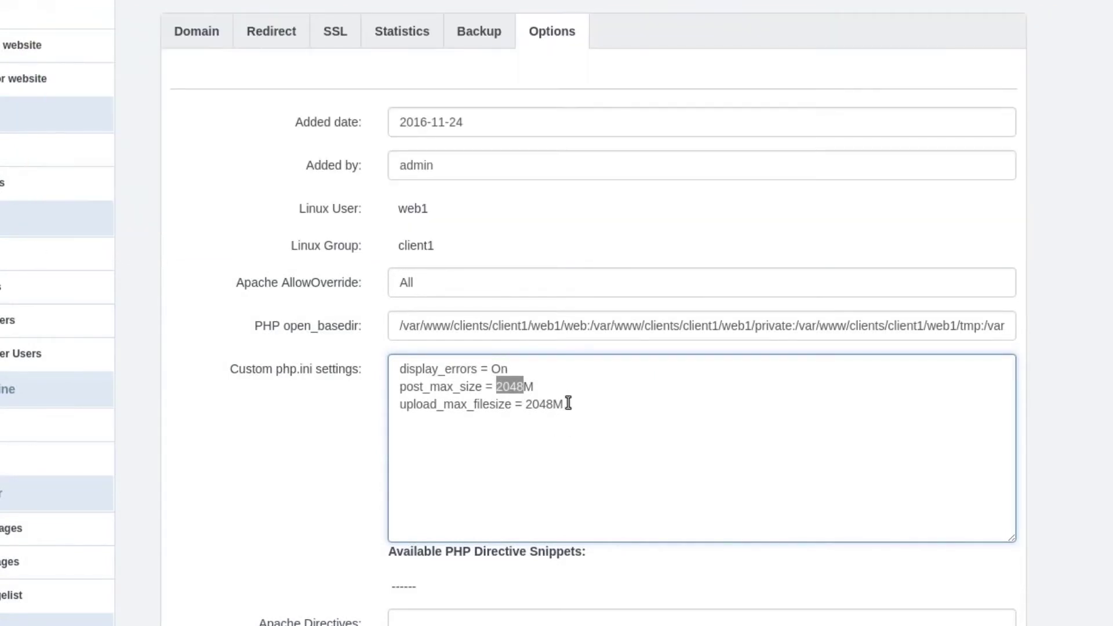
left_click(519, 416)
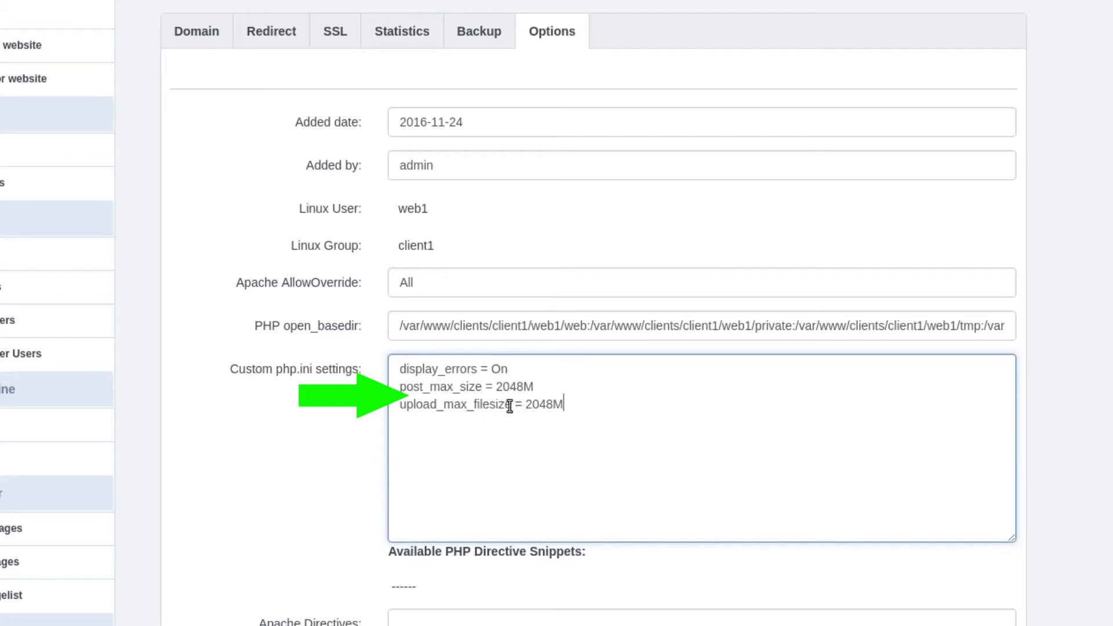
mouse_move(504, 405)
left_mouse_down()
mouse_move(402, 394)
mouse_move(416, 380)
mouse_move(401, 387)
mouse_move(485, 400)
left_mouse_up()
left_click(490, 404)
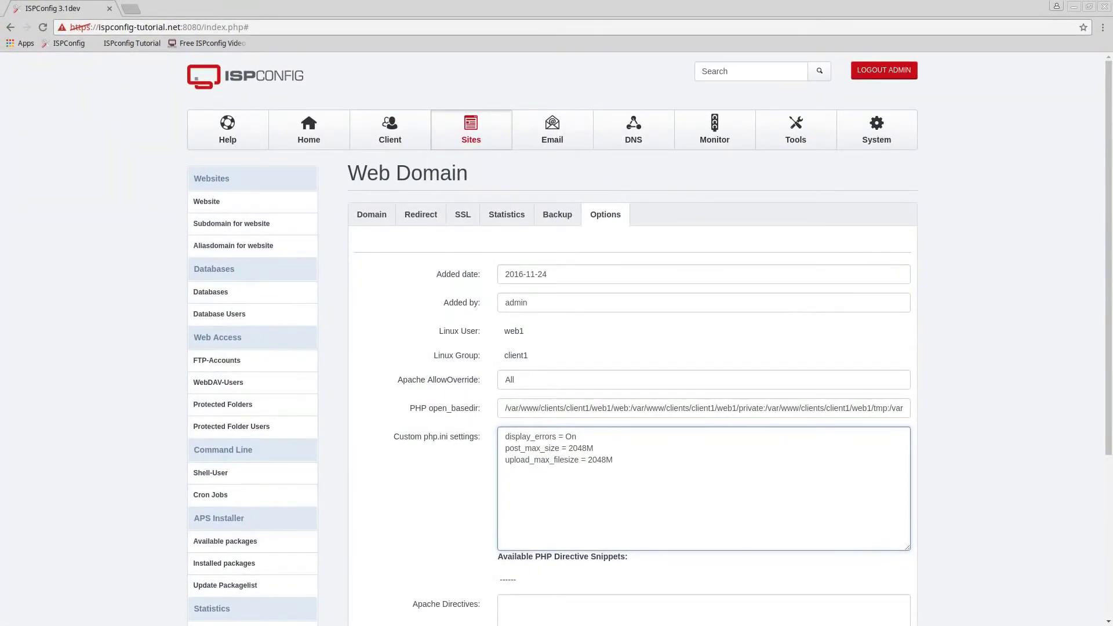
scroll(637, 347, "down", 4)
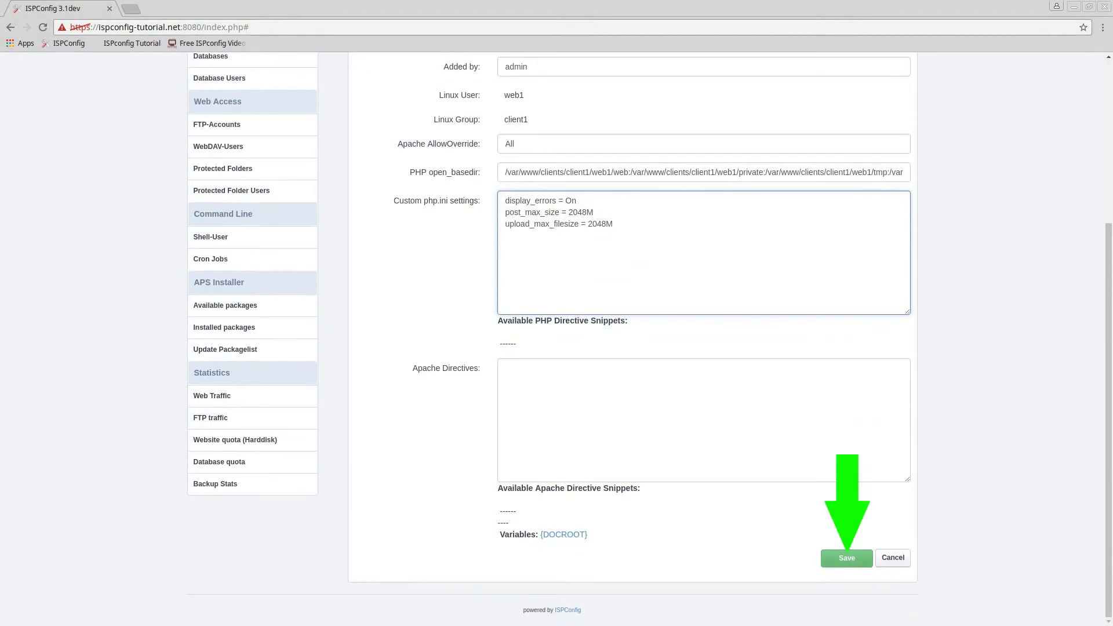
left_click(846, 558)
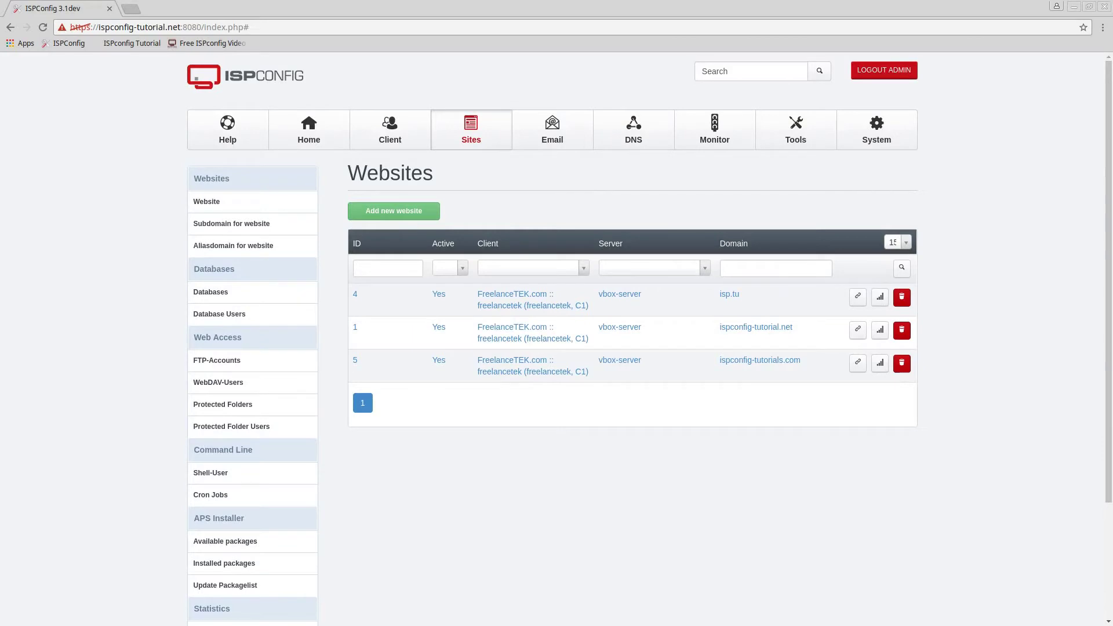
Open ispconfig-tutorial.net/wp-login.php in a new browser tab
key("ctrl+t")
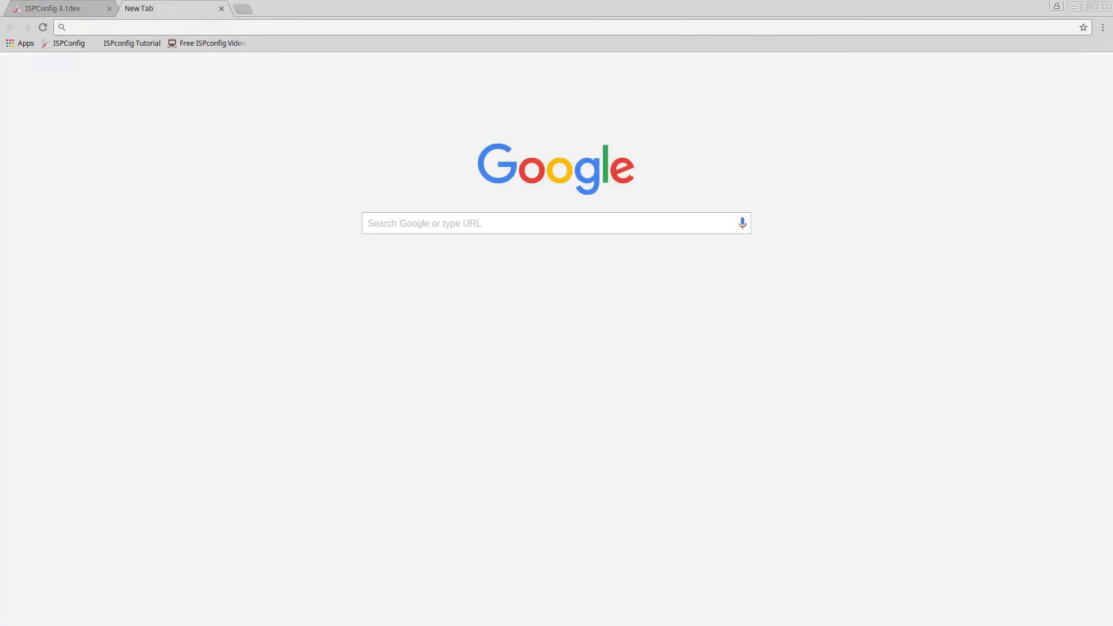
left_click(132, 42)
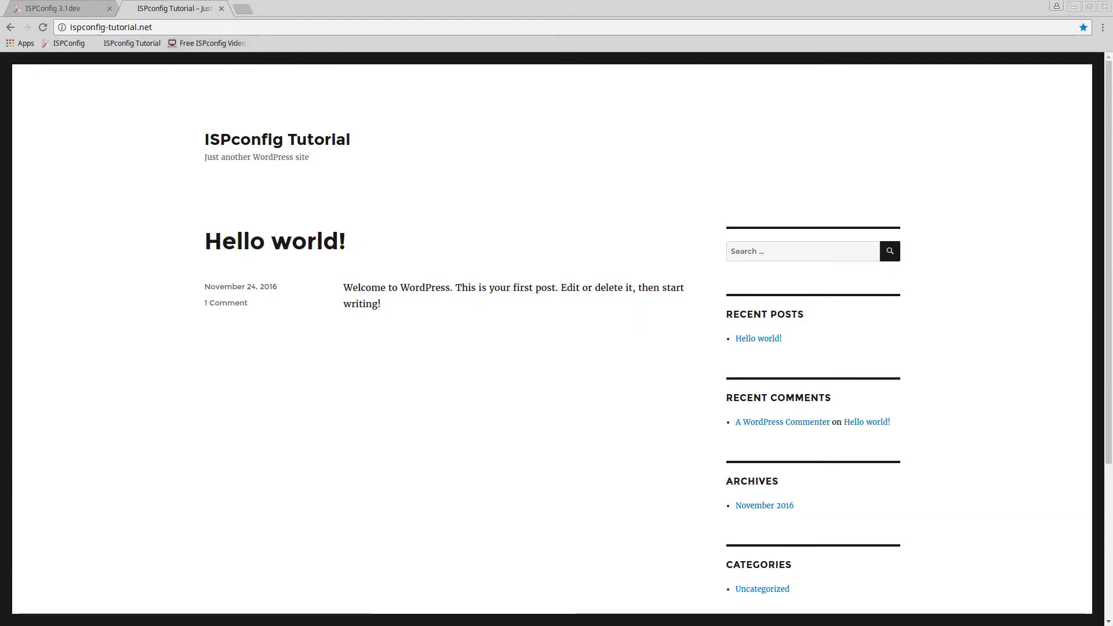
key("ctrl+l")
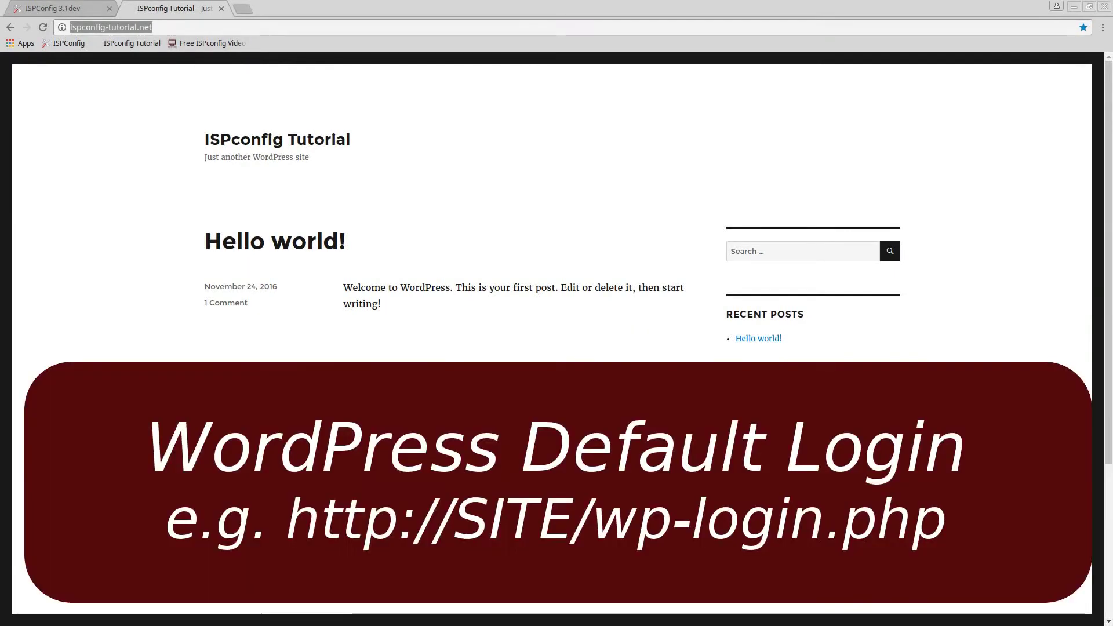
key("End")
type("/")
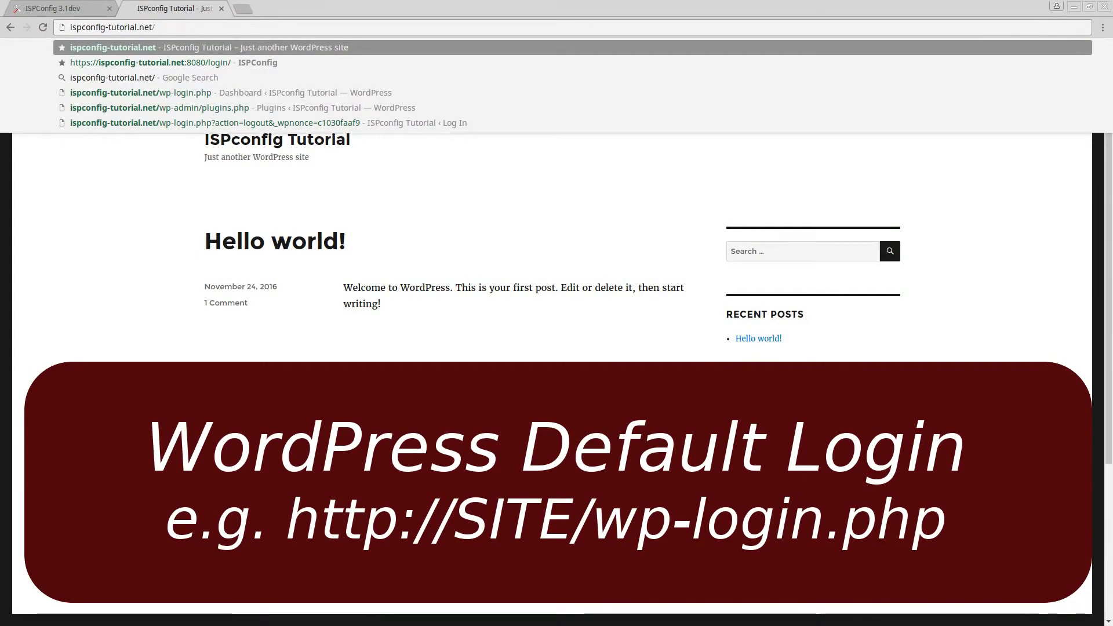
type("wp-")
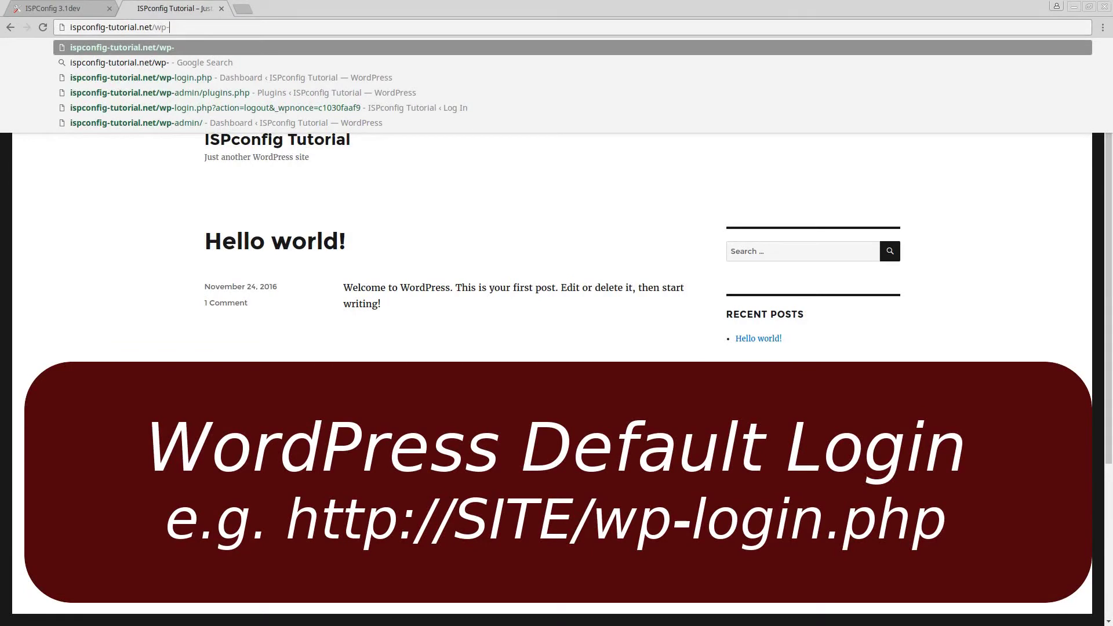
type("li")
type("ogin")
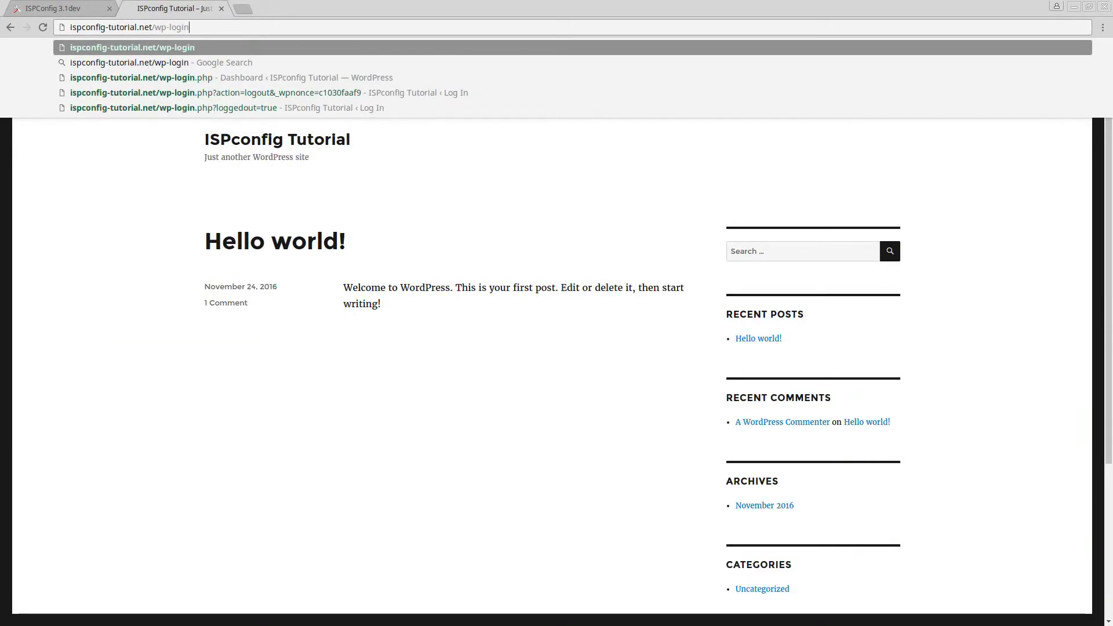
type(".php")
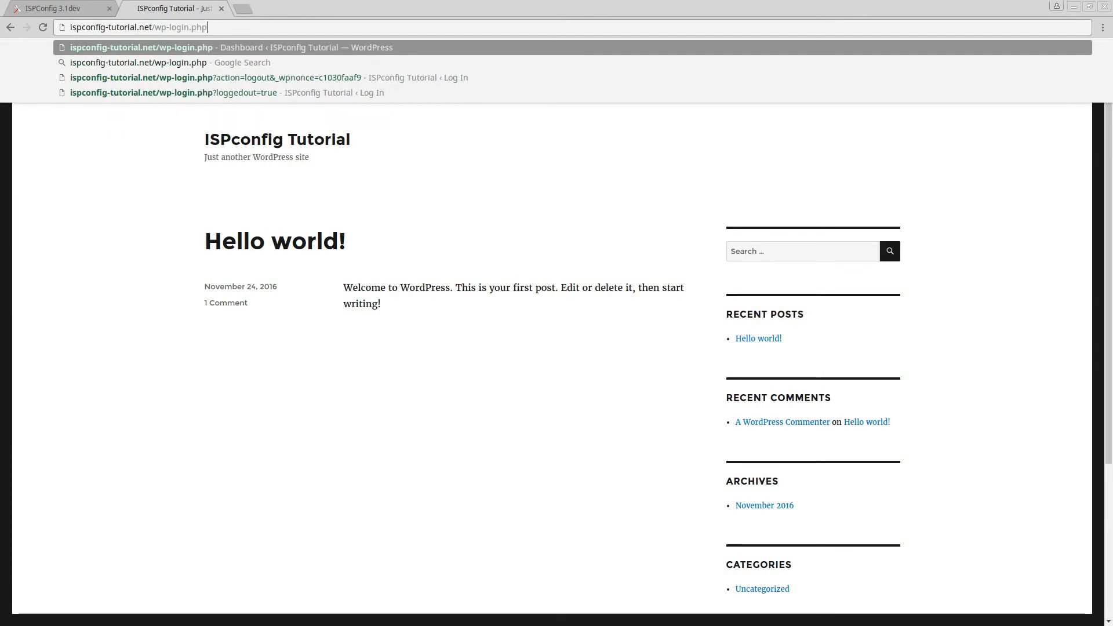
key("Return")
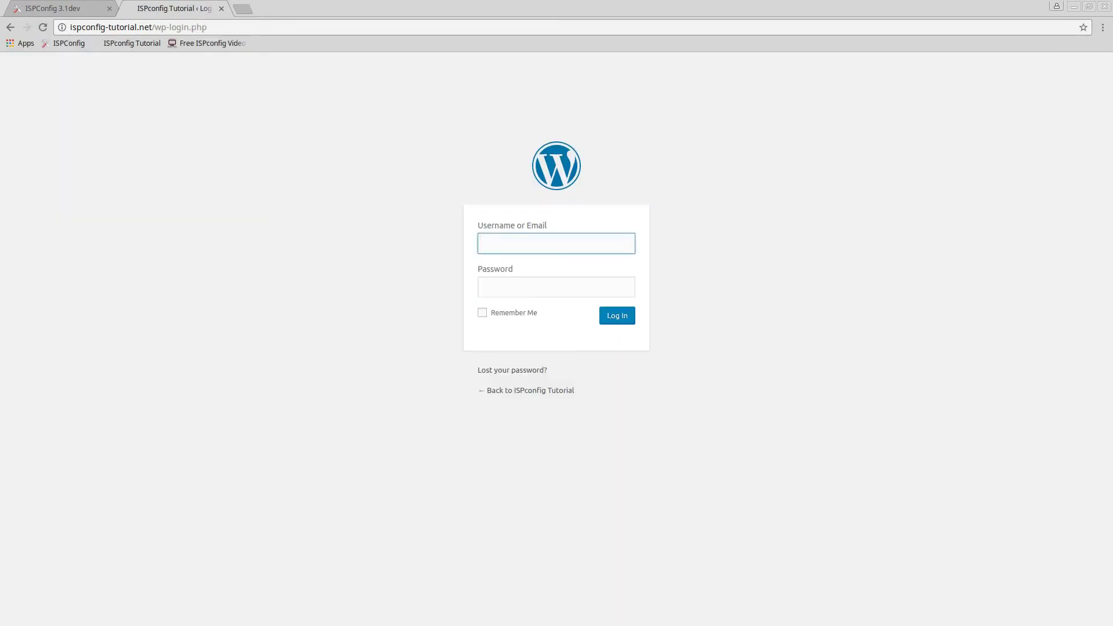
Log into WordPress with the site administrator's username and password, declining to save the password
type("webadmin")
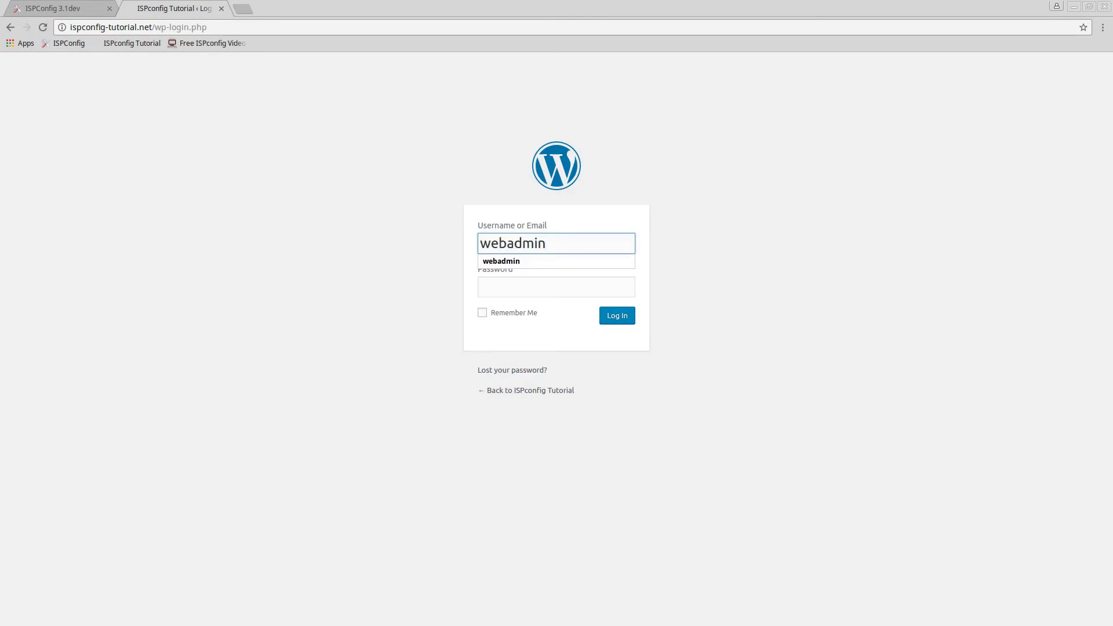
key("Tab")
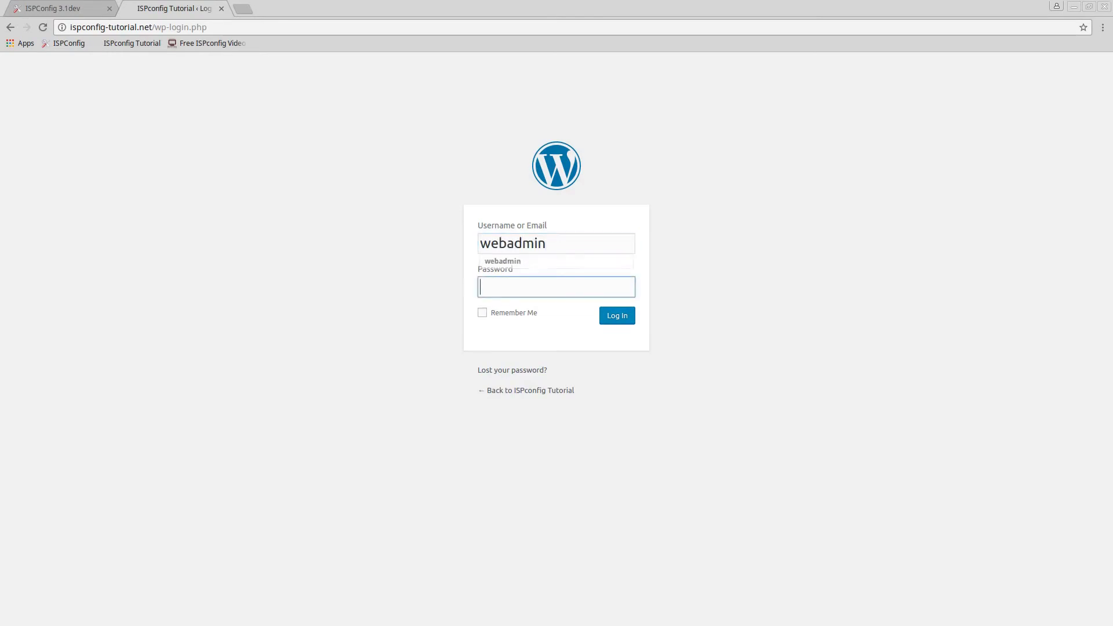
type("••••••••")
key("Return")
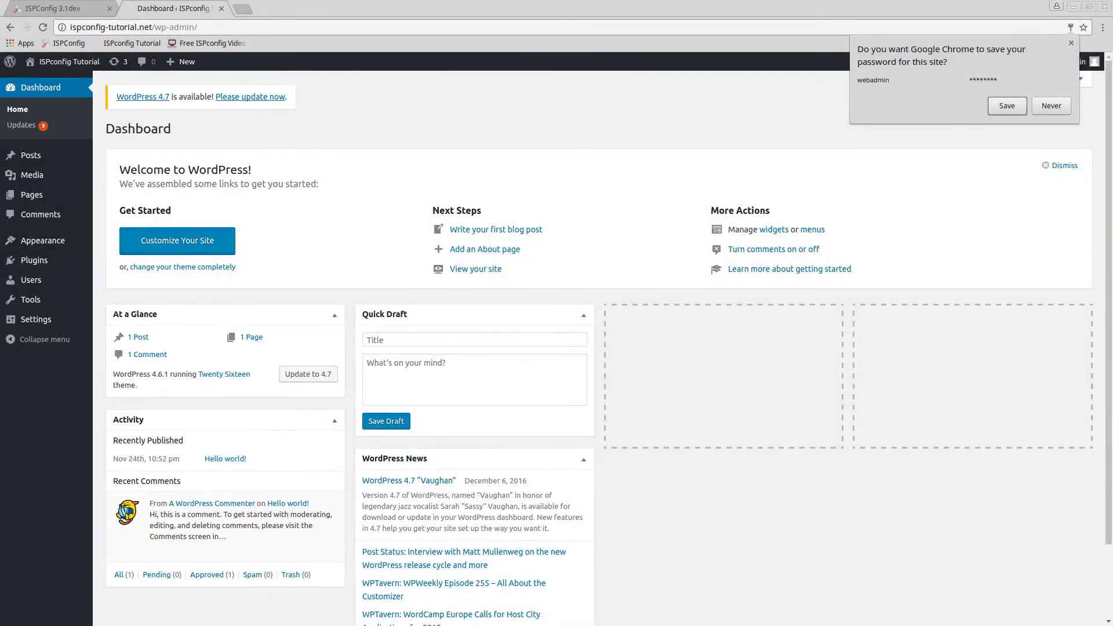
key("Escape")
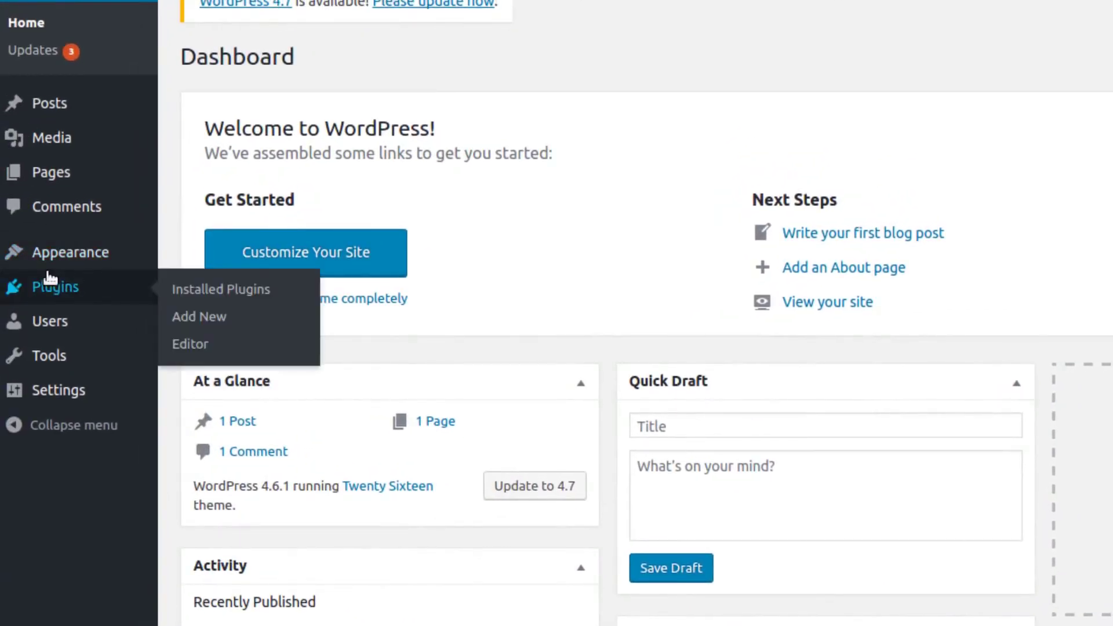
Go to Plugins > Add New and open the Upload Plugin zip form
left_click(50, 286)
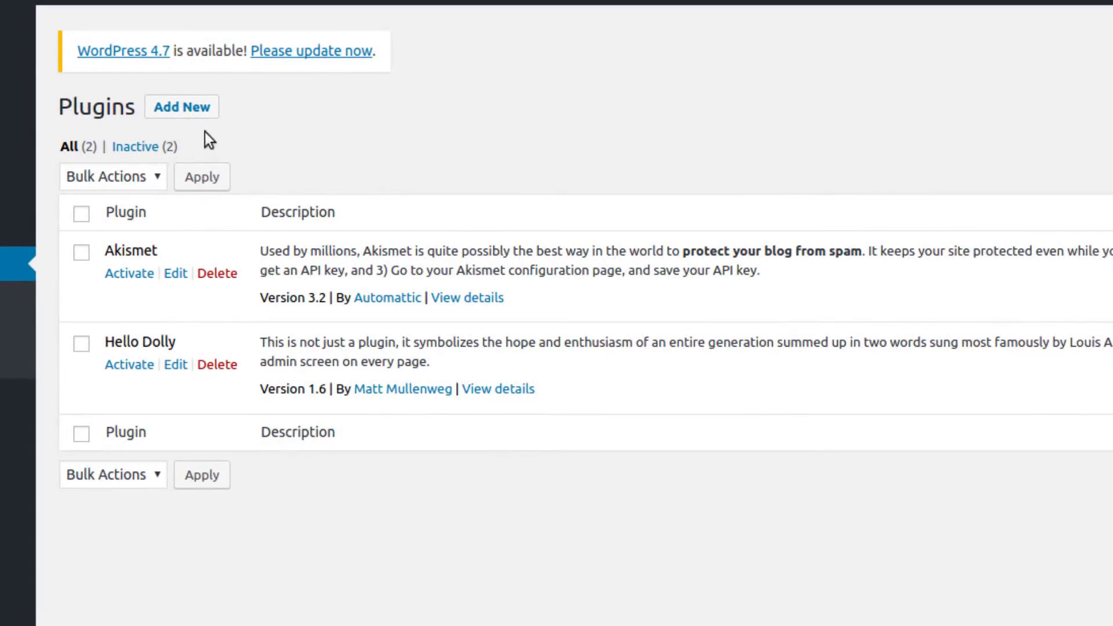
left_click(193, 116)
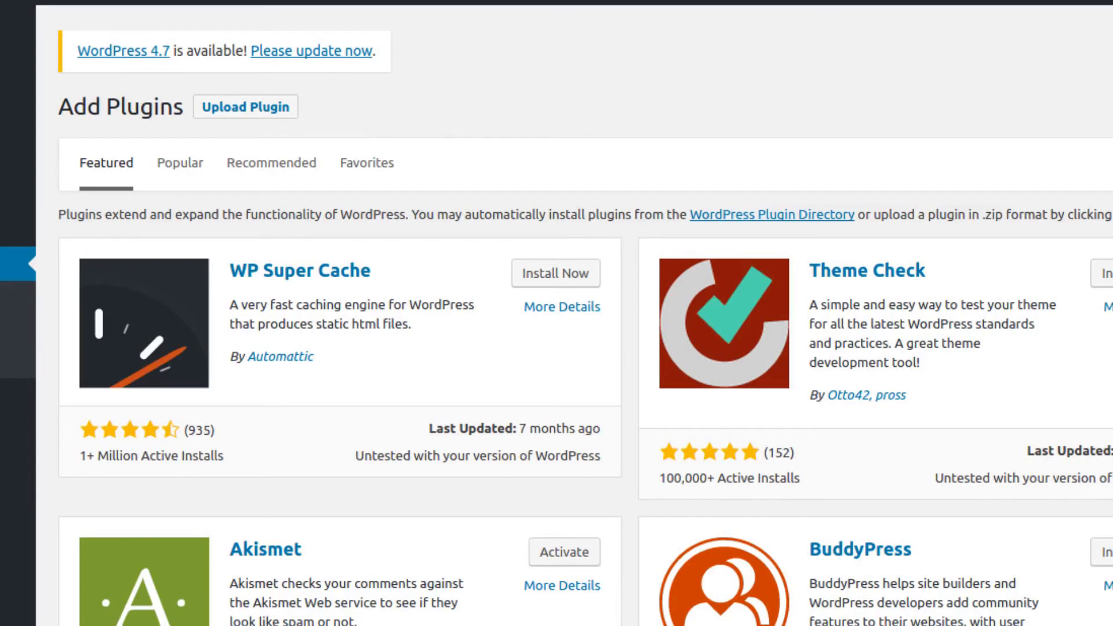
left_click(284, 108)
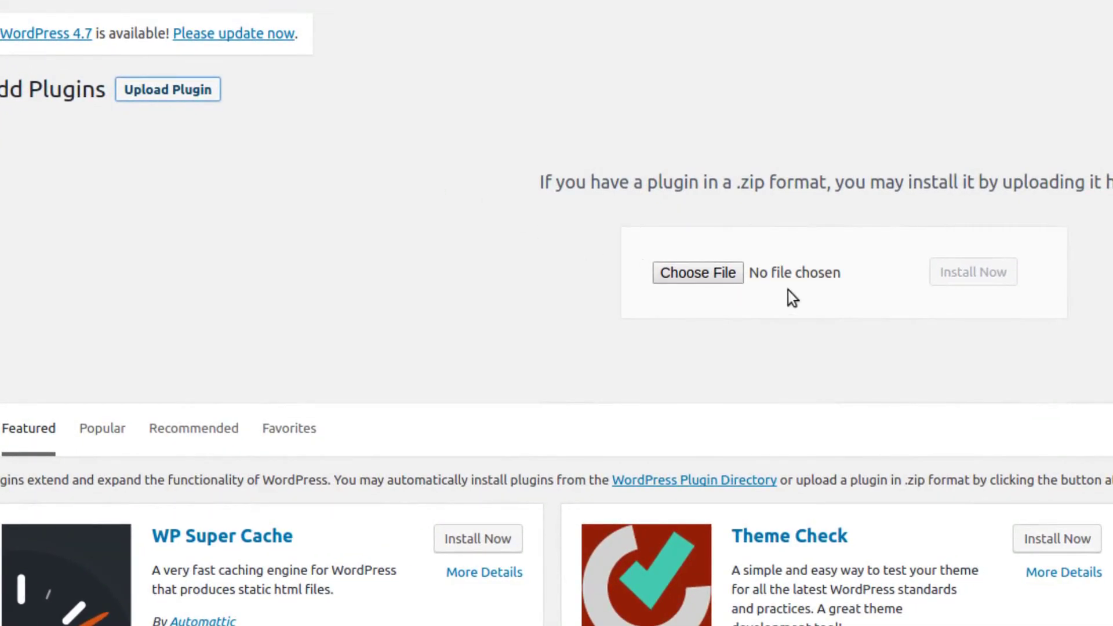
Choose remove-howdy.zip from the Desktop WP-Plug-ins folder as the plugin upload file
left_click(725, 274)
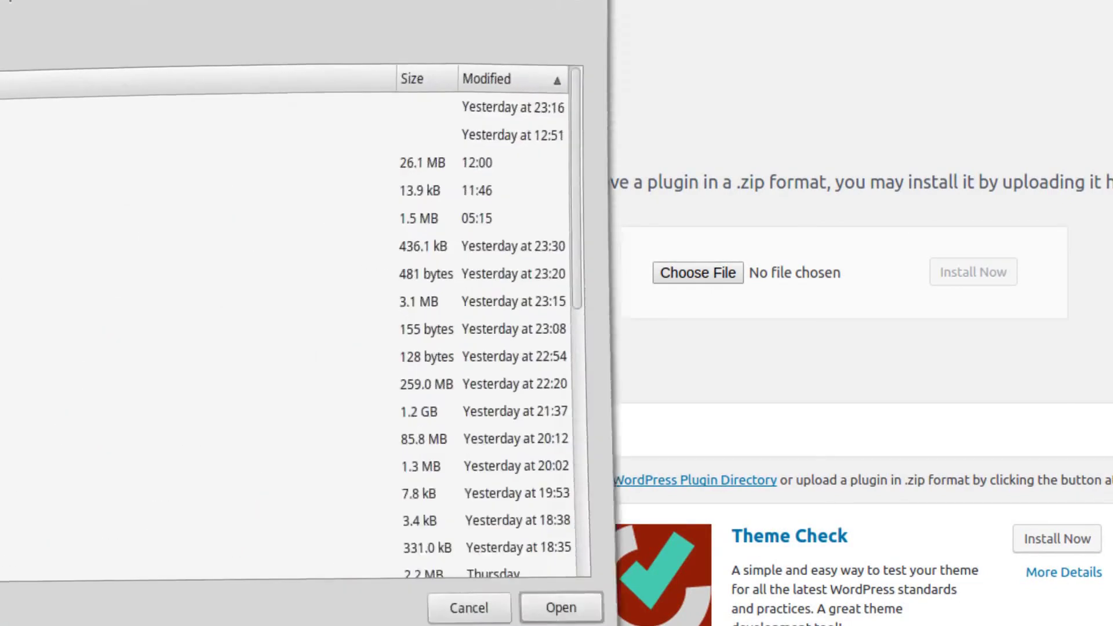
left_click_drag(113, 9, 638, 23)
left_click(97, 197)
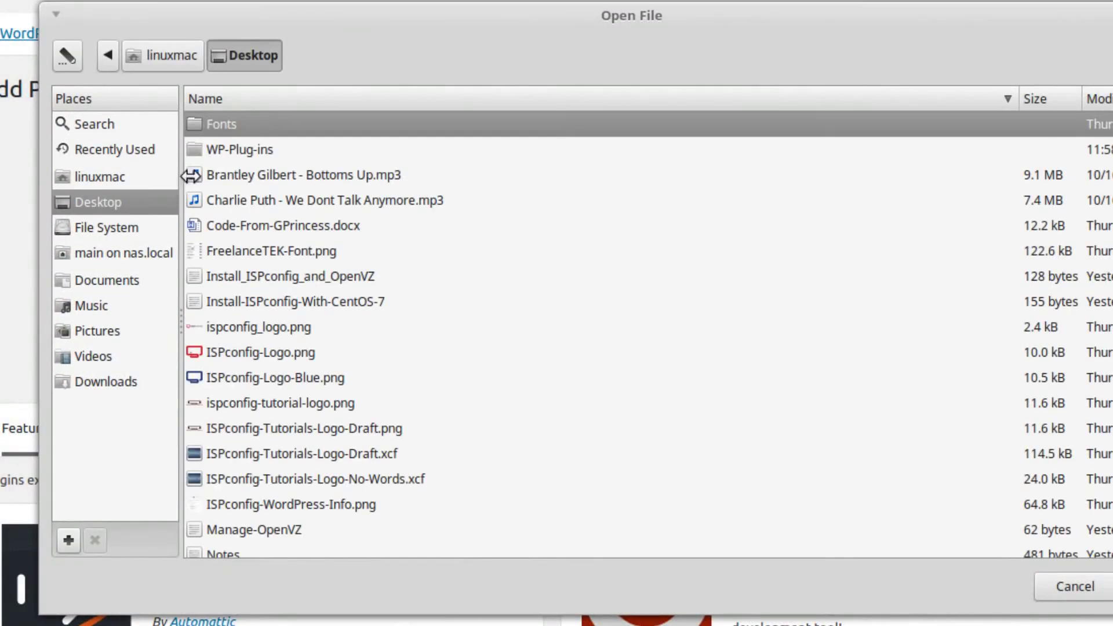
left_click(216, 152)
double_click(214, 152)
left_click(215, 152)
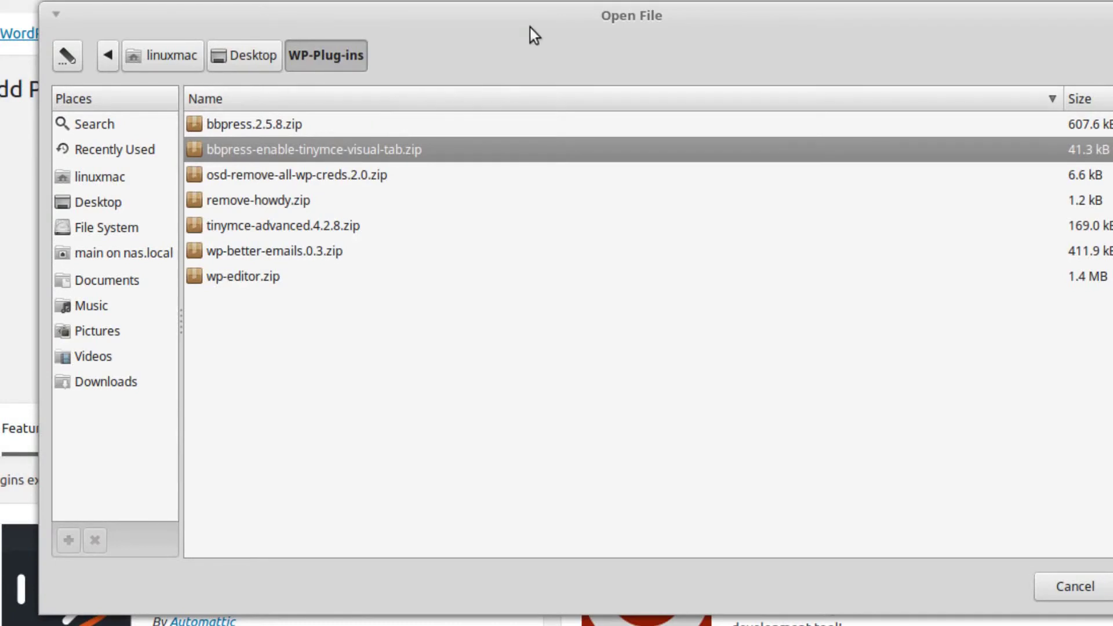
left_click_drag(512, 29, 441, 26)
left_click(186, 200)
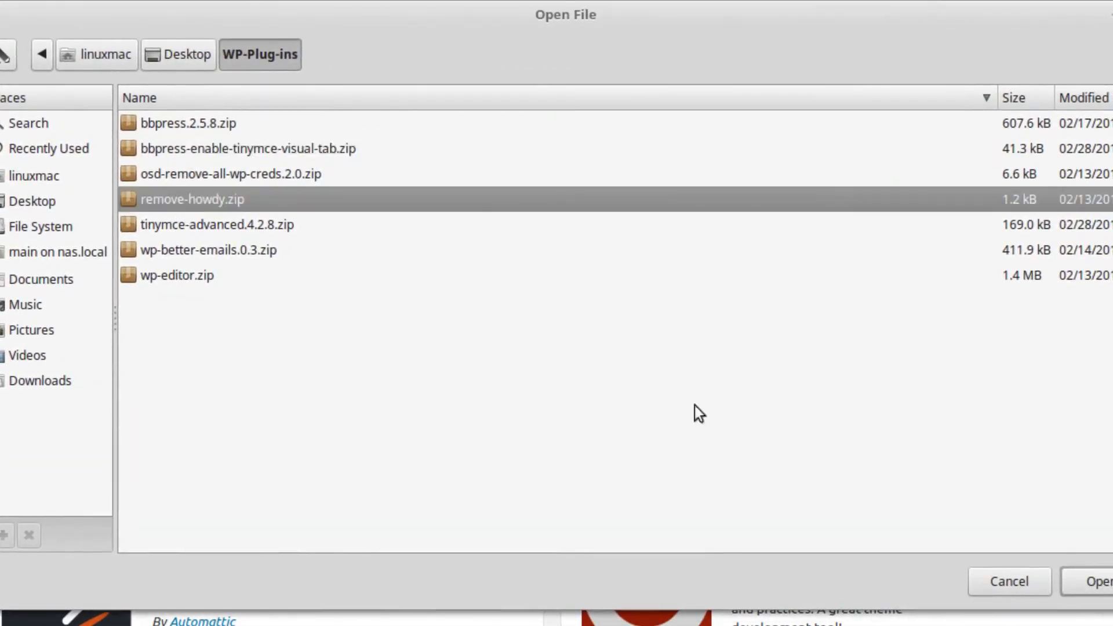
left_click(1075, 582)
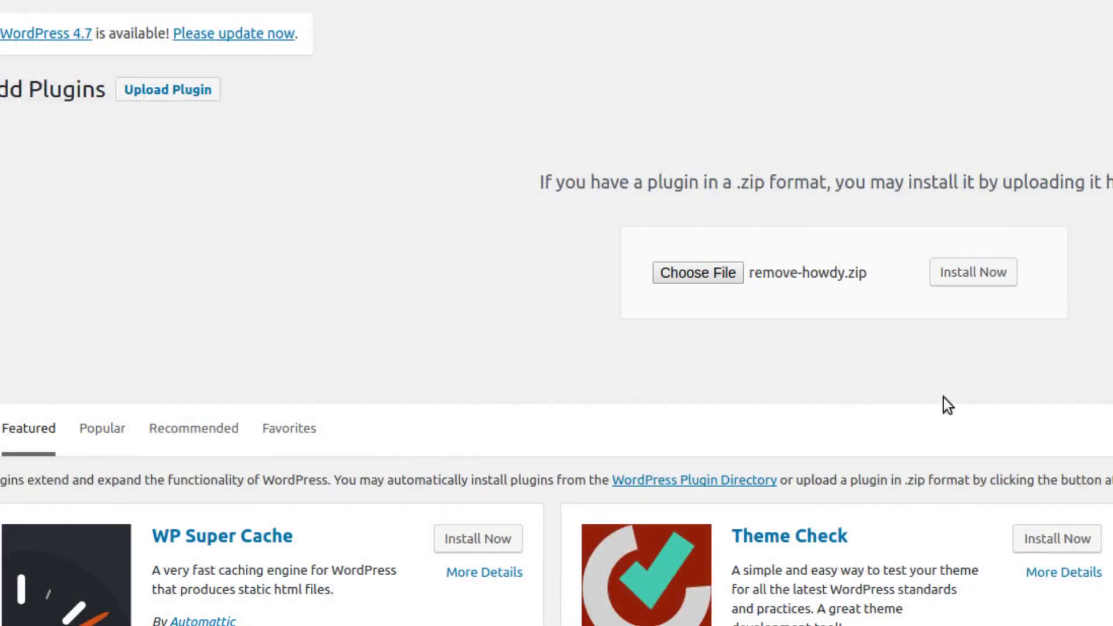
Install and activate the Remove Howdy plugin, then return to Add Plugins
left_click(966, 280)
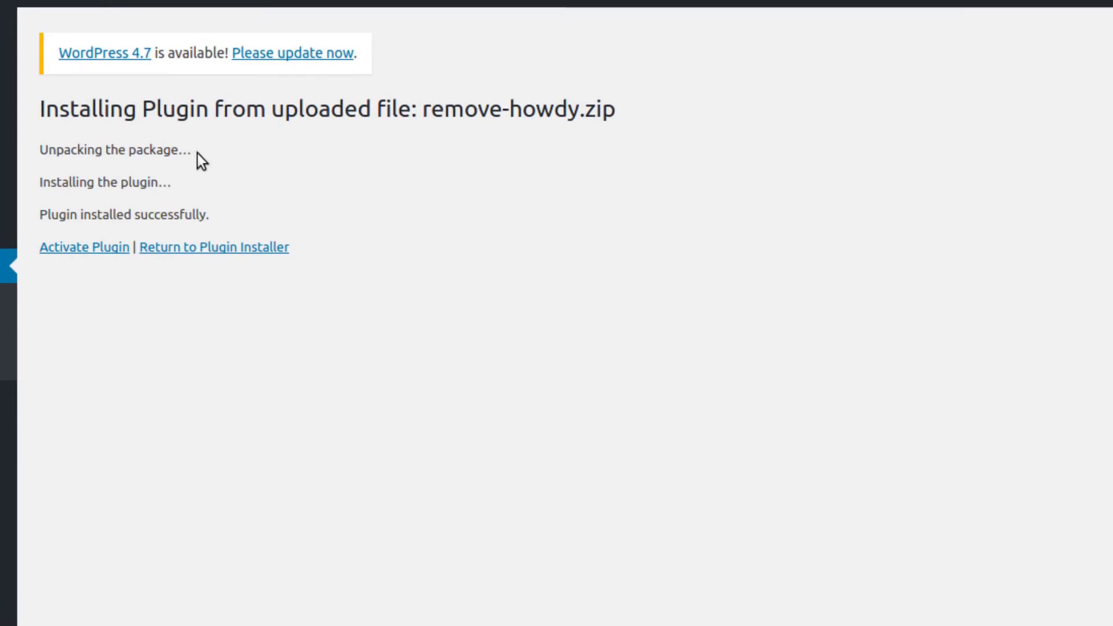
left_click(105, 253)
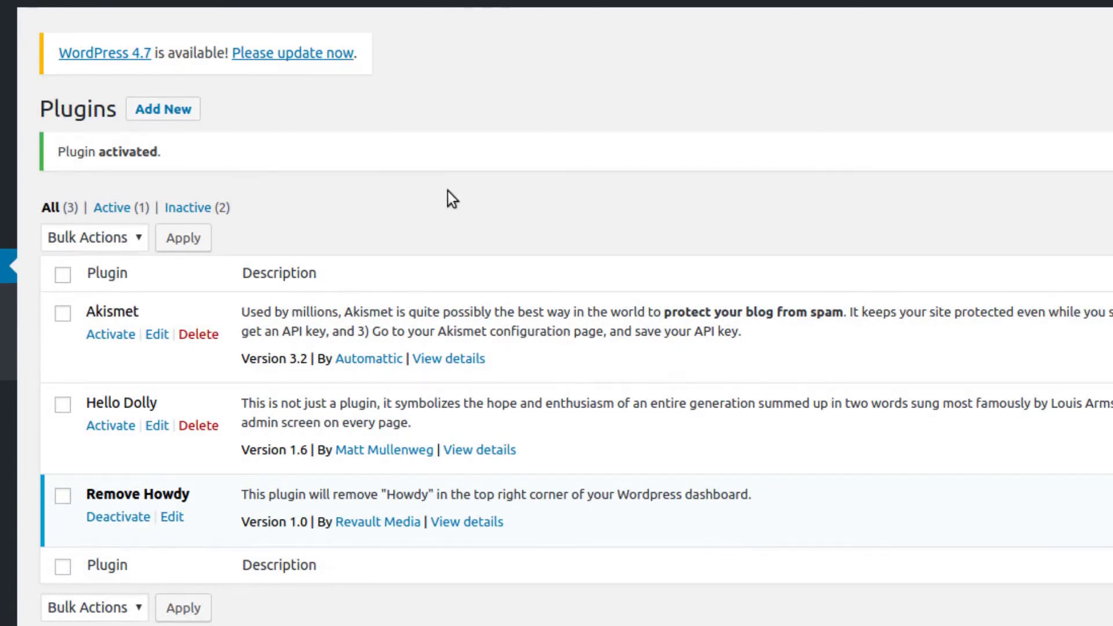
left_click(163, 109)
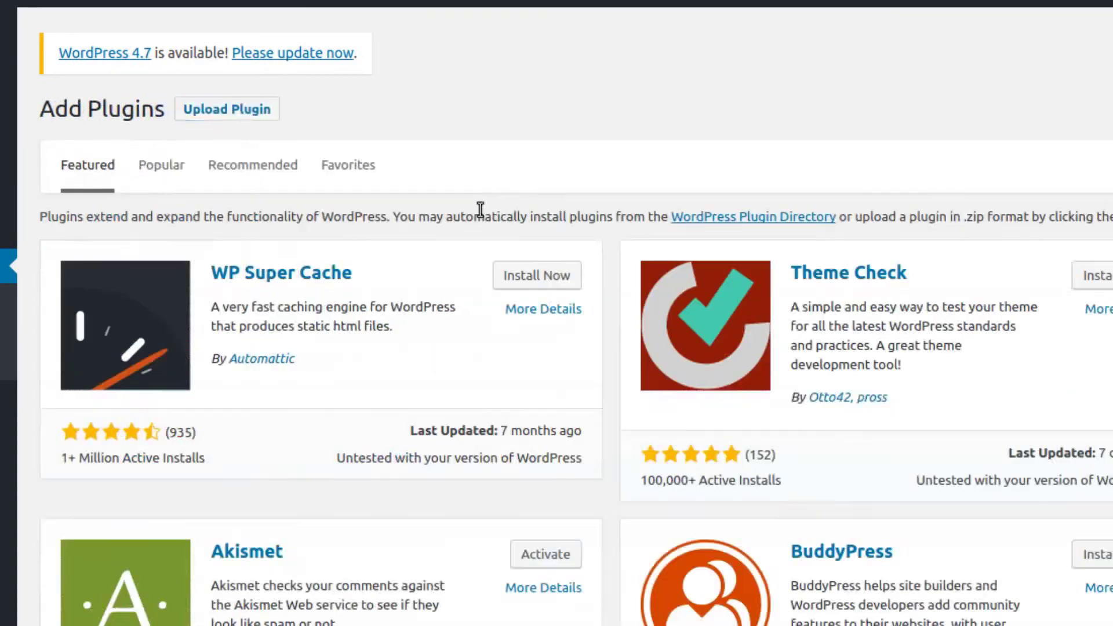
Upload wp-editor.zip from the WP-Plug-ins folder and install it
left_click(266, 116)
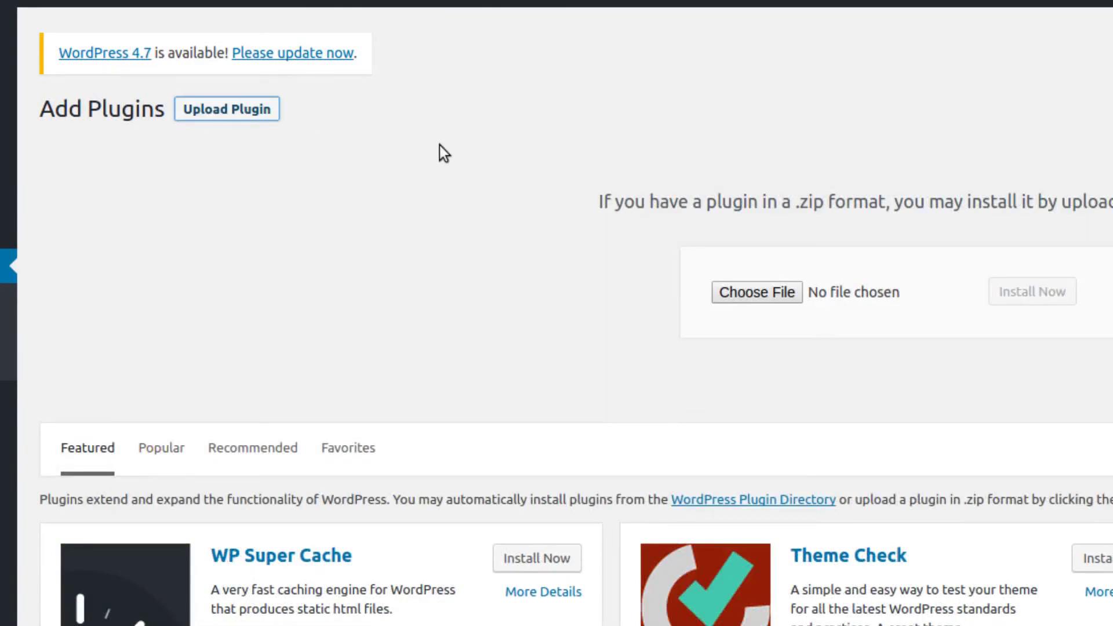
left_click(742, 288)
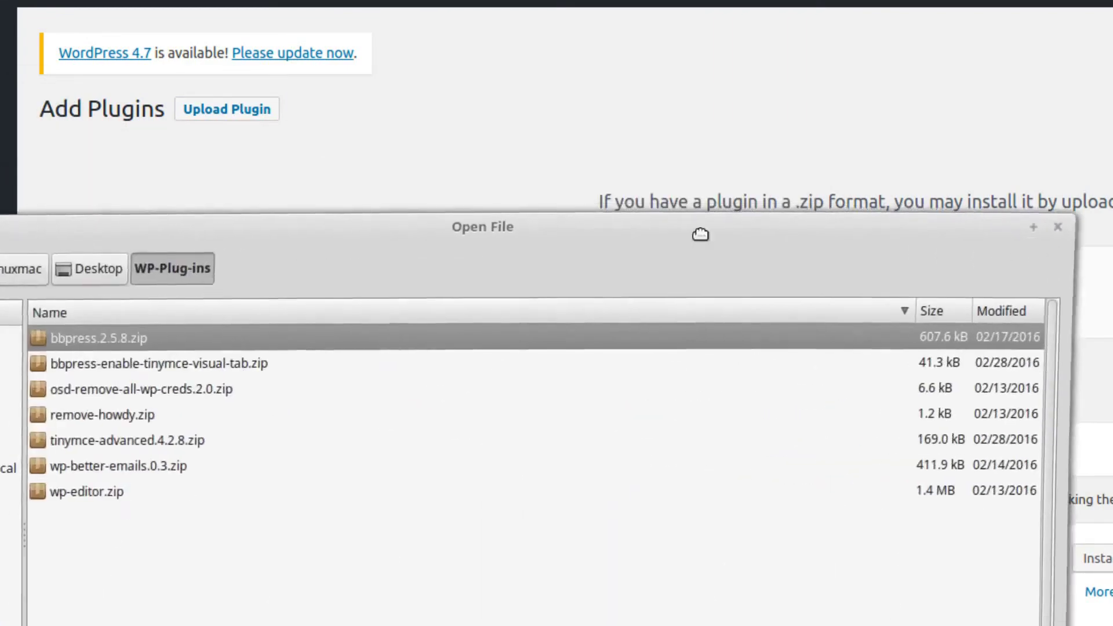
left_click_drag(700, 230, 805, 63)
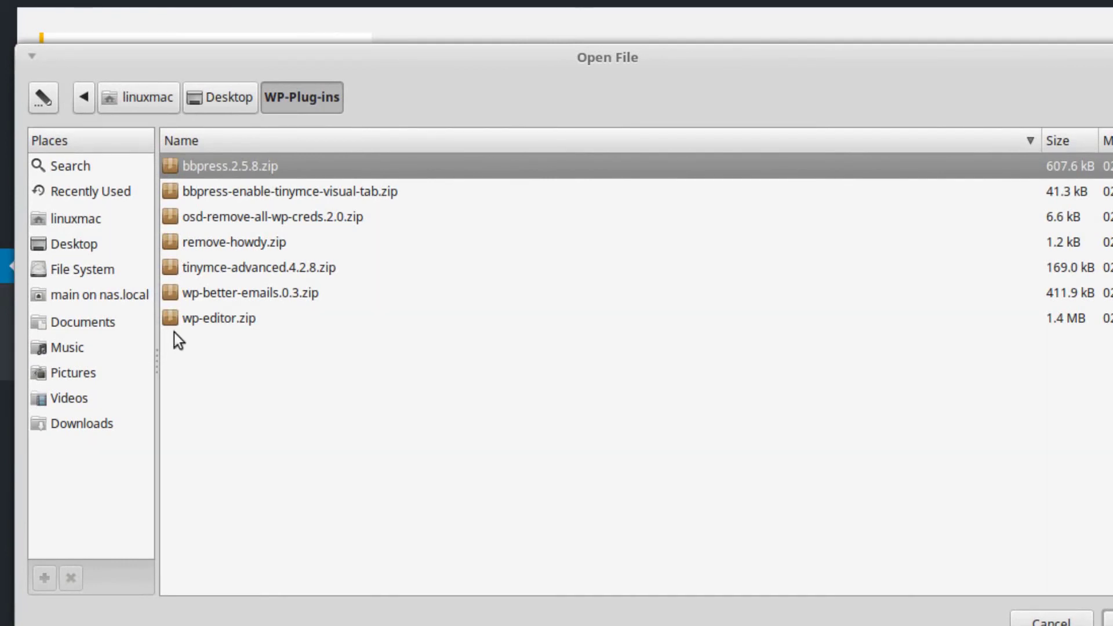
left_click(196, 325)
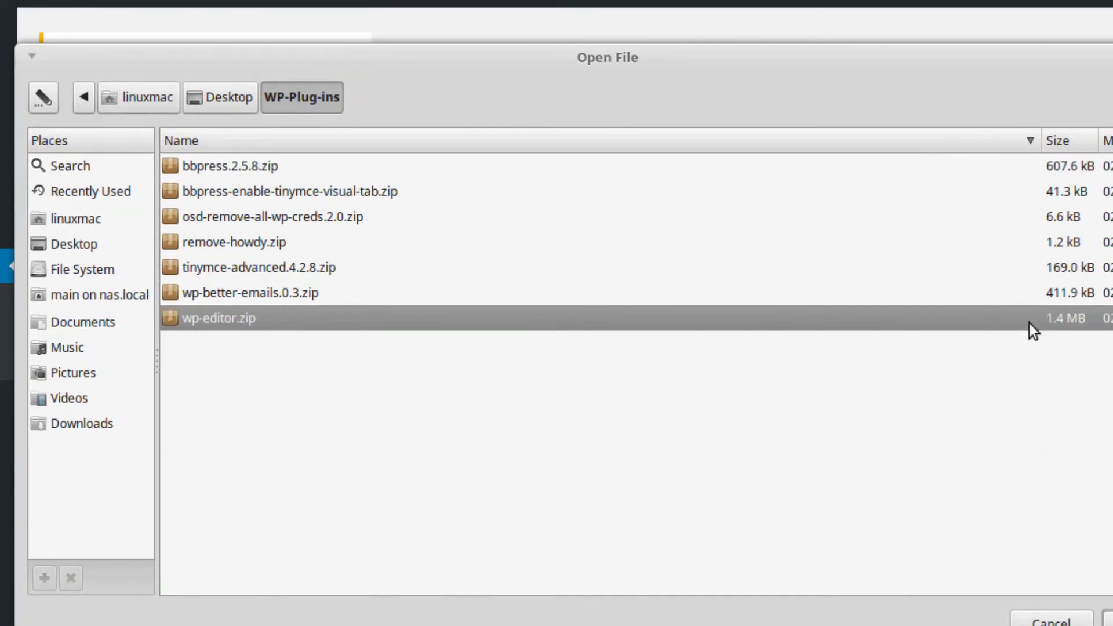
left_click_drag(972, 62, 808, 51)
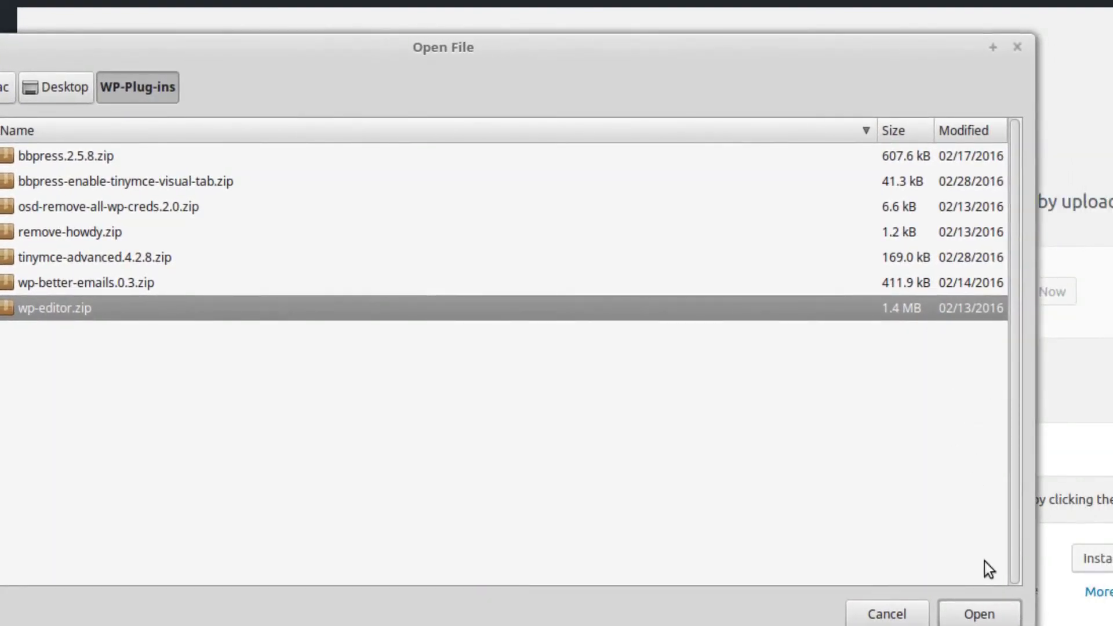
left_click(977, 612)
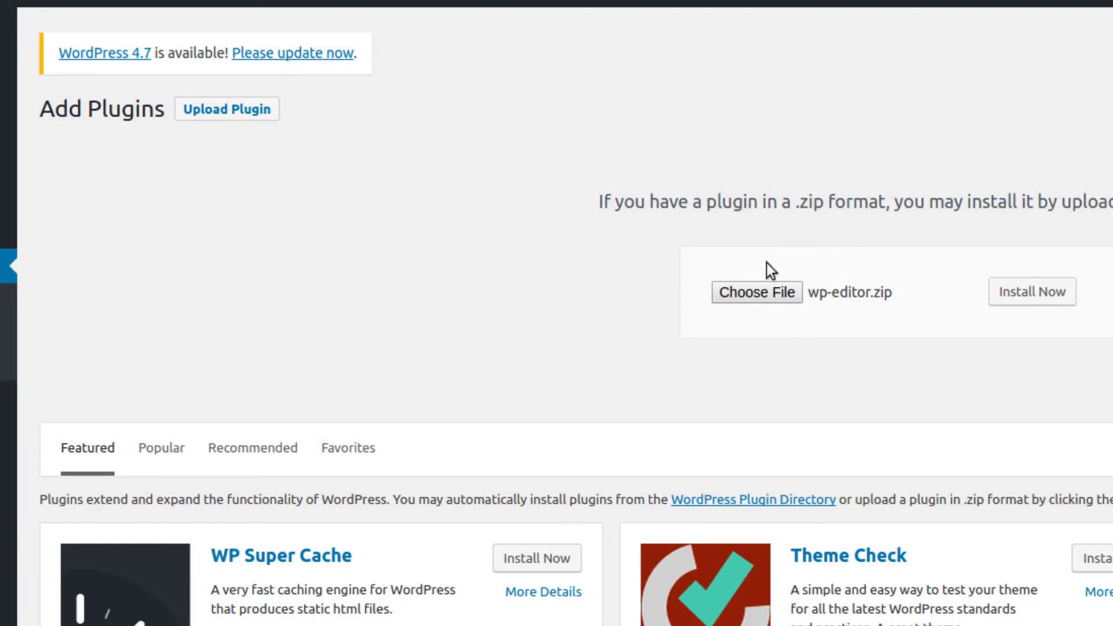
left_click(1033, 300)
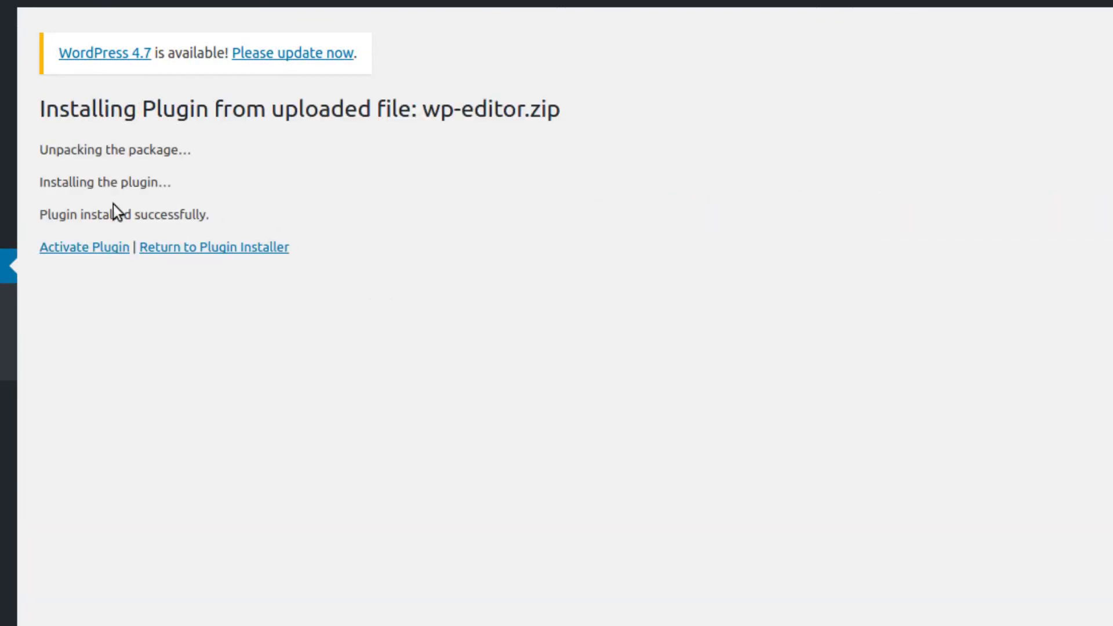
Activate the newly installed WP Editor 1.2.5.3 plugin
left_click(110, 247)
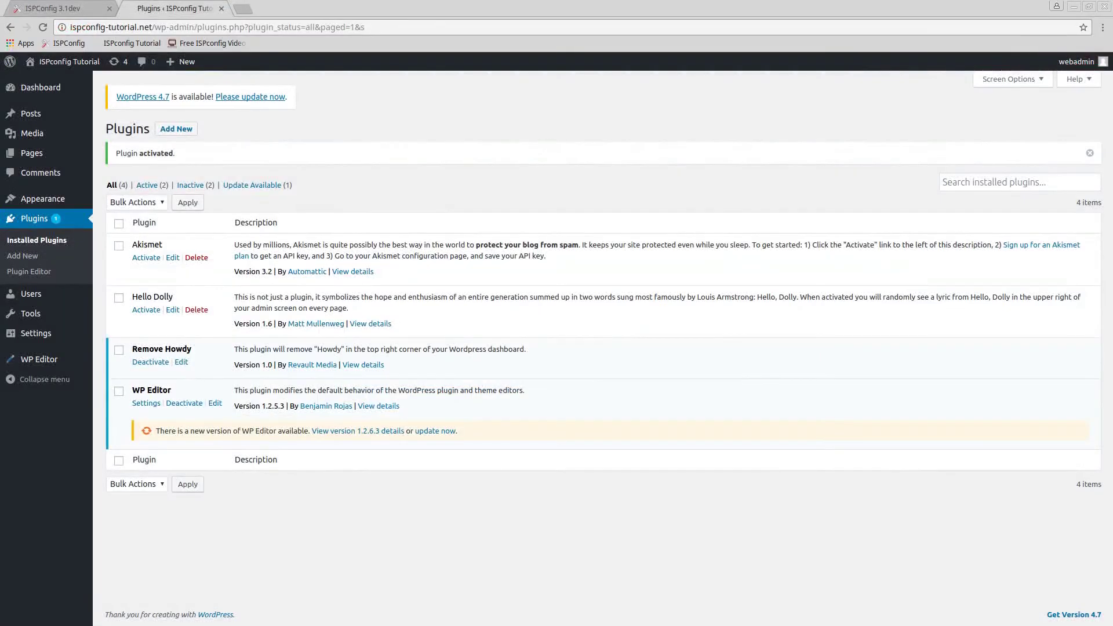
key("ctrl+Tab")
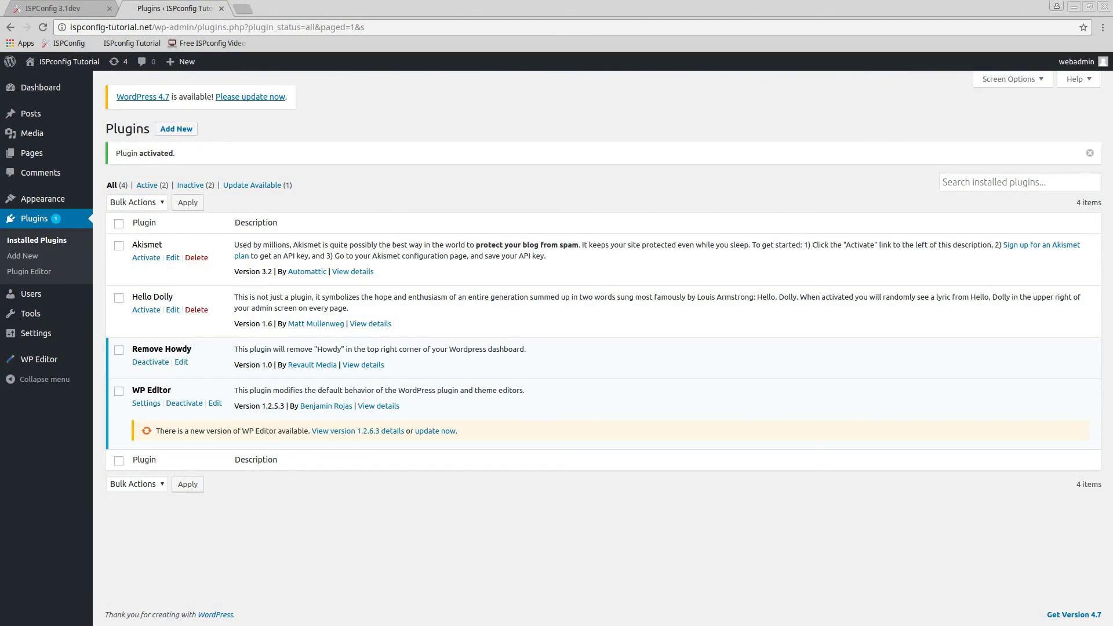